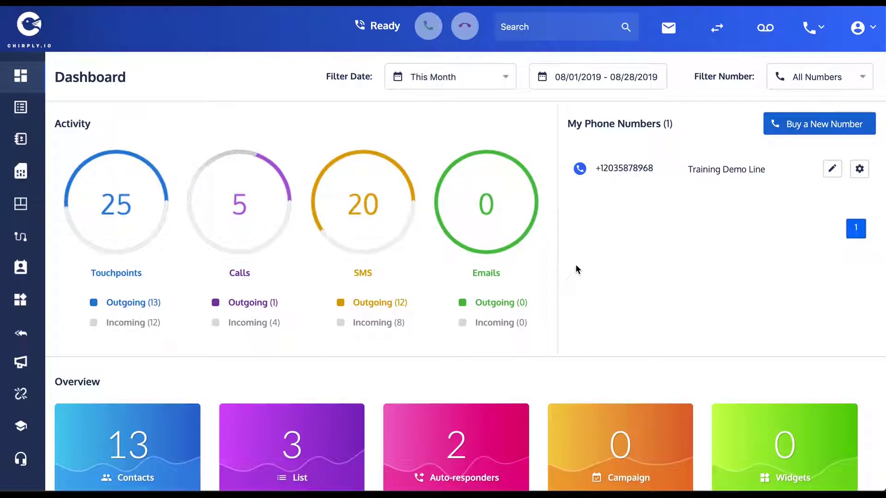
Open Settings from the account menu at the top right
left_click(873, 31)
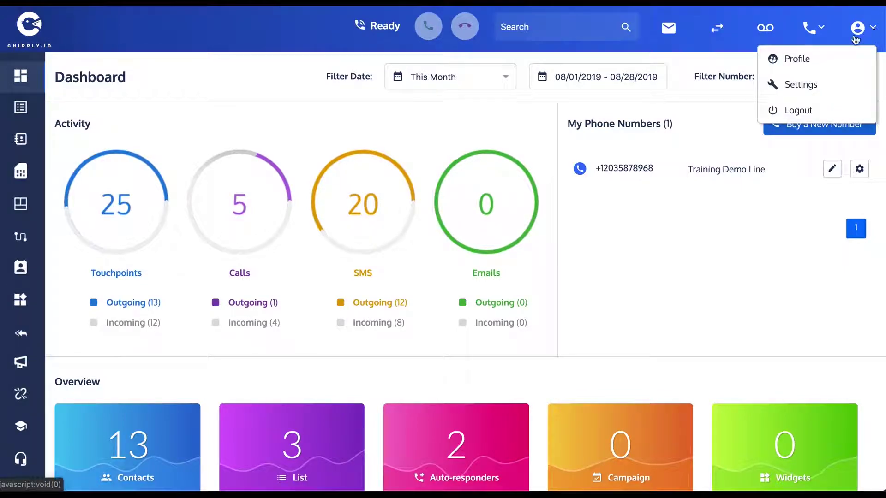
left_click(800, 87)
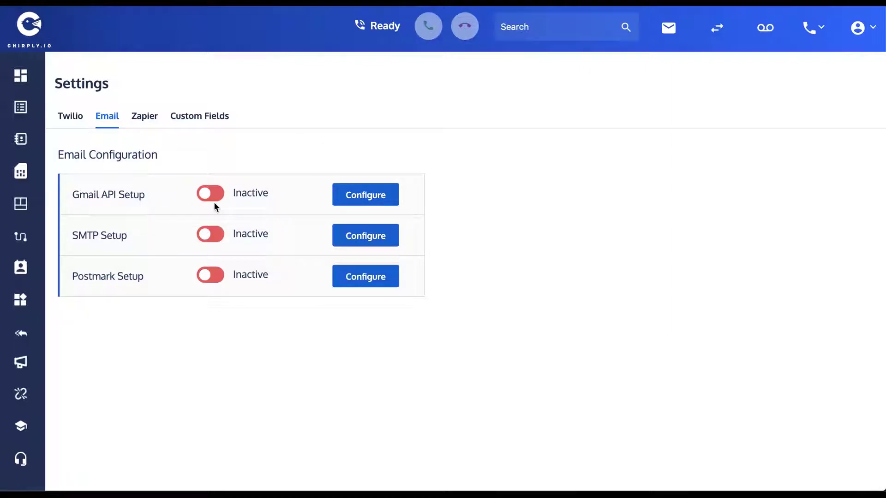
Expand Gmail API Setup and request Google API access for Chirply.io
left_click(374, 201)
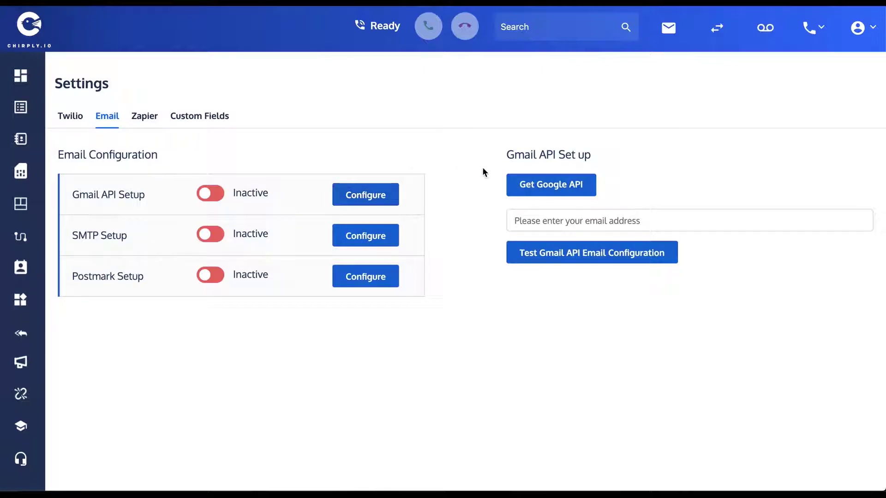
left_click(557, 187)
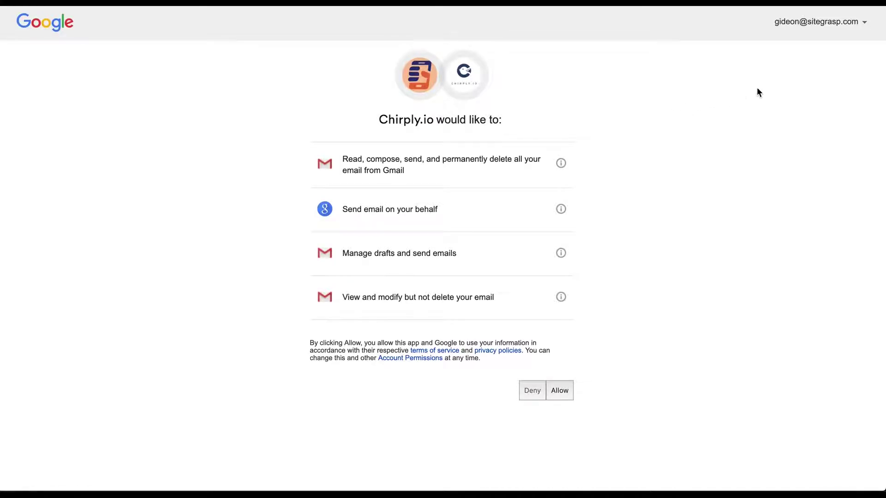
Switch the Google permission request to the default Gmail account
left_click(860, 26)
scroll(789, 142, "down", 5)
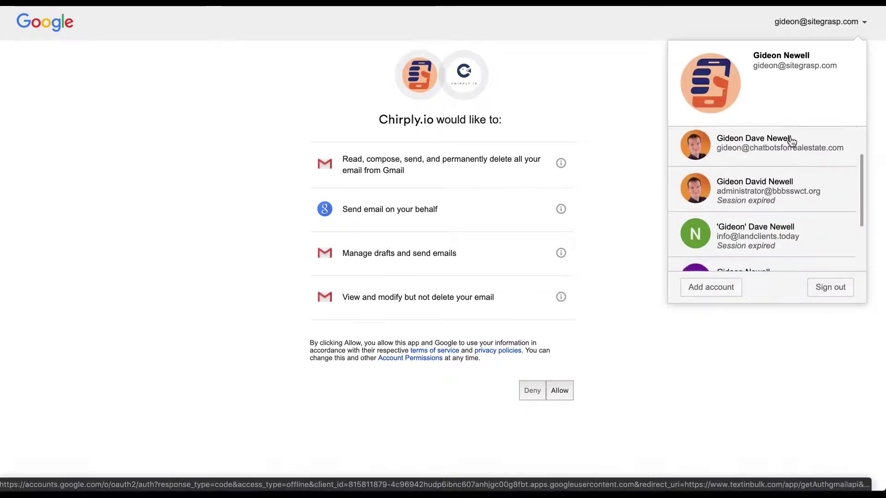
scroll(792, 142, "up", 5)
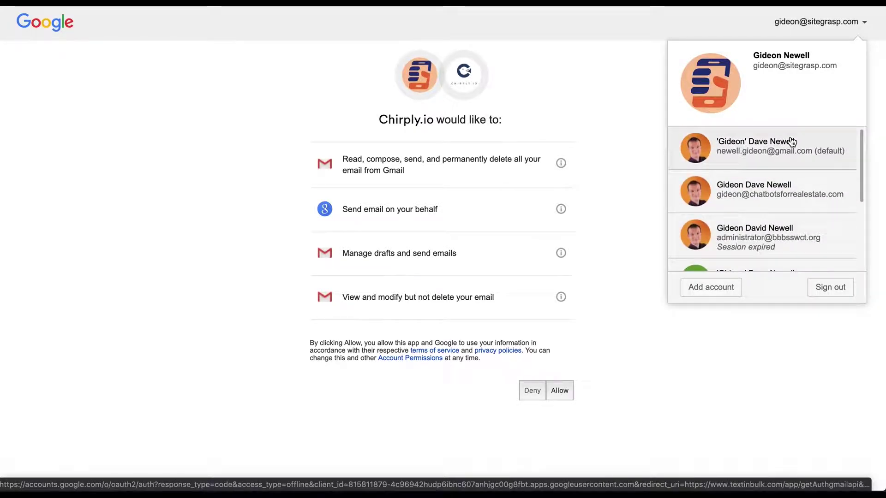
left_click(769, 149)
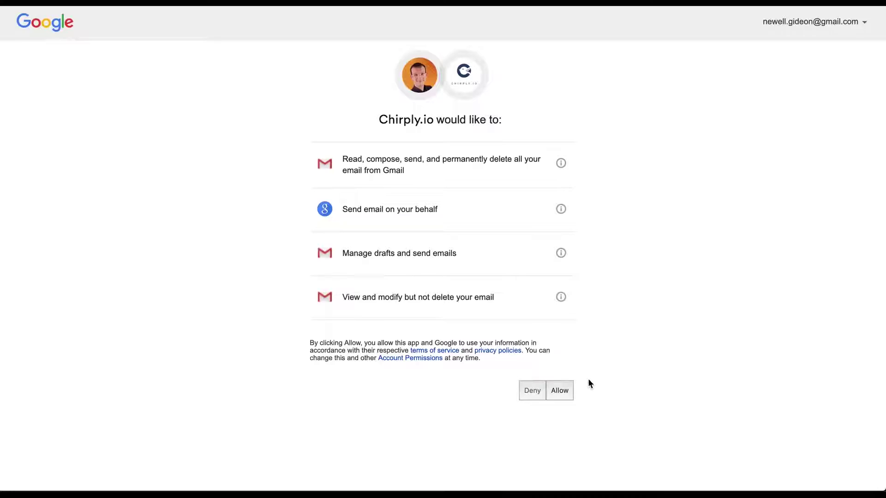
Look through the Google account list again, then close it
left_click(861, 22)
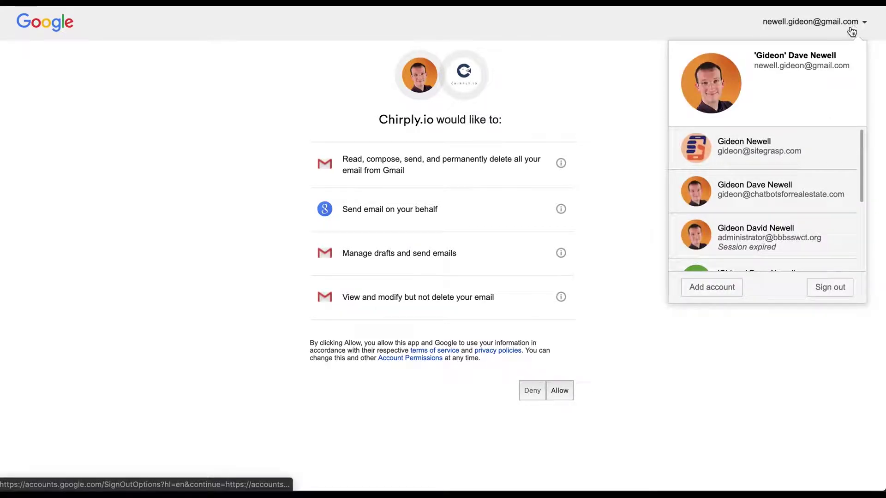
scroll(795, 171, "down", 2)
scroll(795, 171, "down", 3)
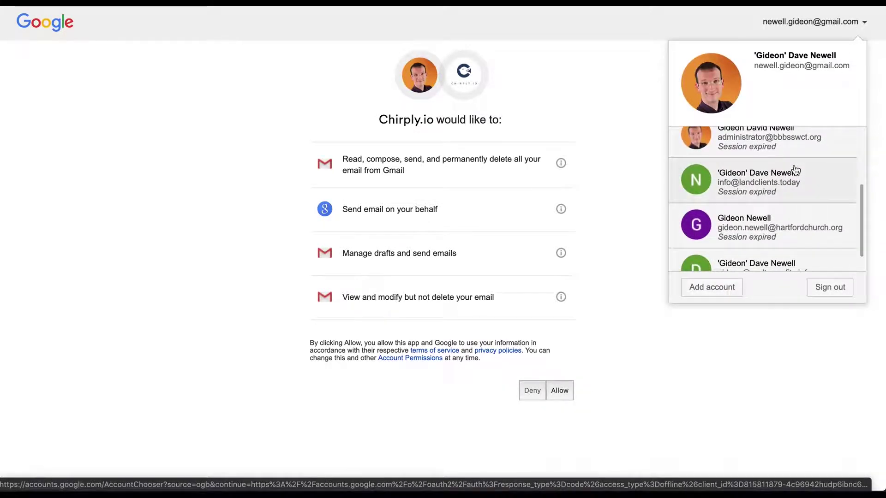
scroll(795, 171, "up", 4)
left_click(581, 83)
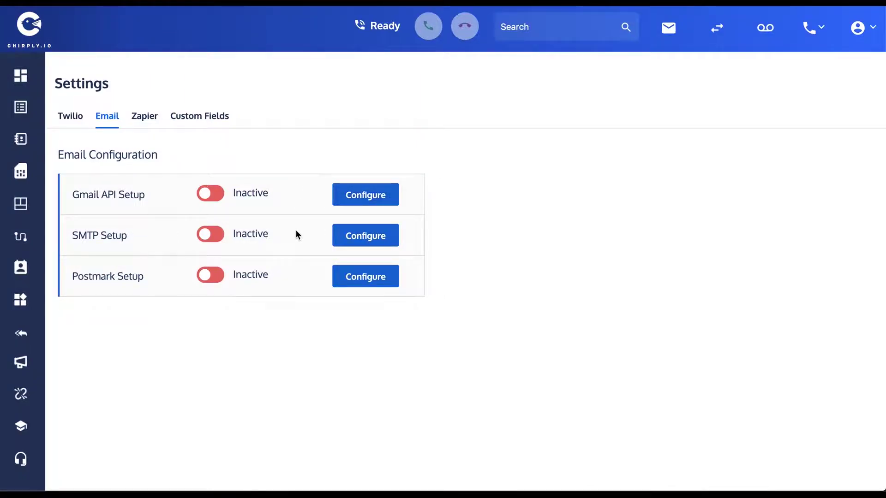
Expand the SMTP Setup form on the Email tab
left_click(363, 241)
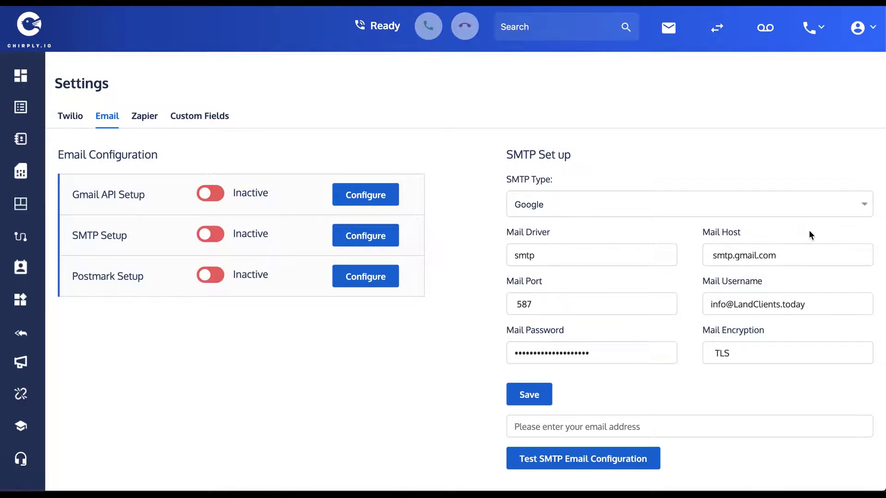
Show the SMTP Type choices in the Google-prefilled SMTP form
left_click(865, 203)
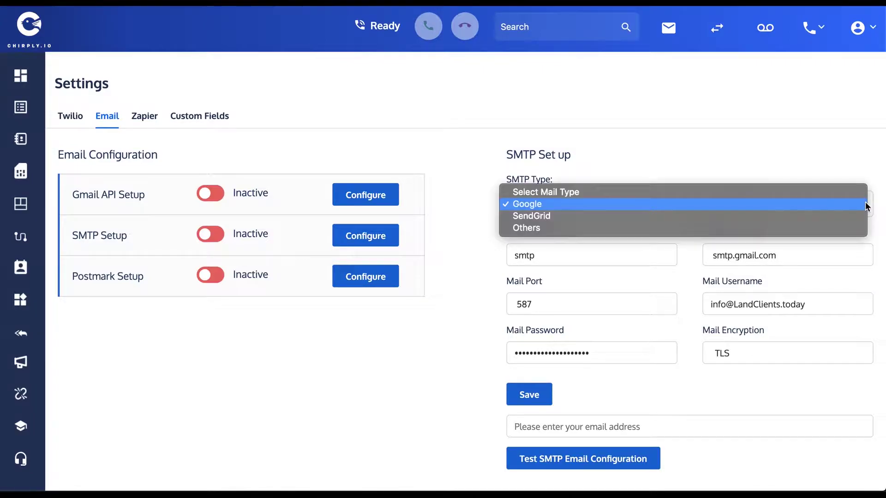
Change the SMTP type from Google to SendGrid, then settle on Others
left_click(556, 217)
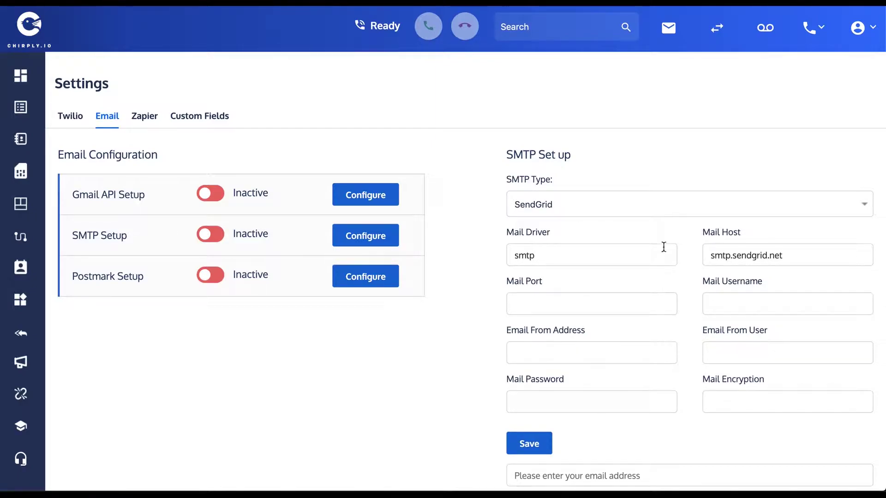
left_click(864, 203)
left_click(822, 219)
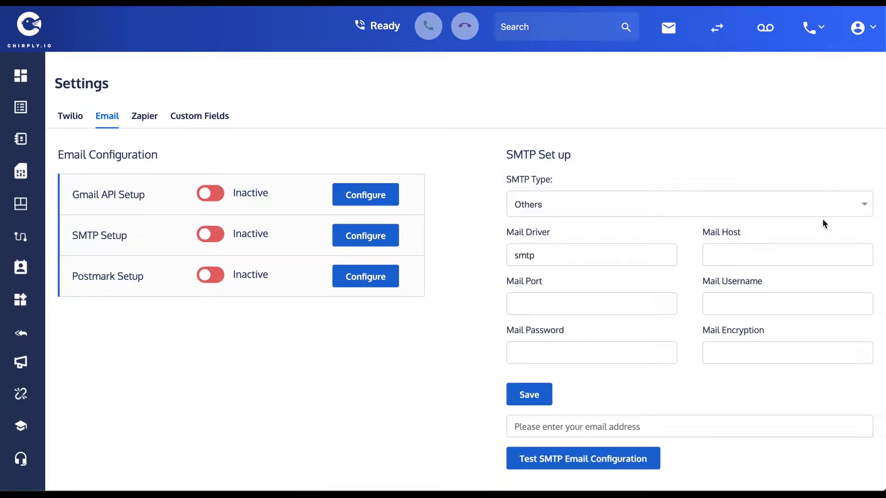
left_click(858, 214)
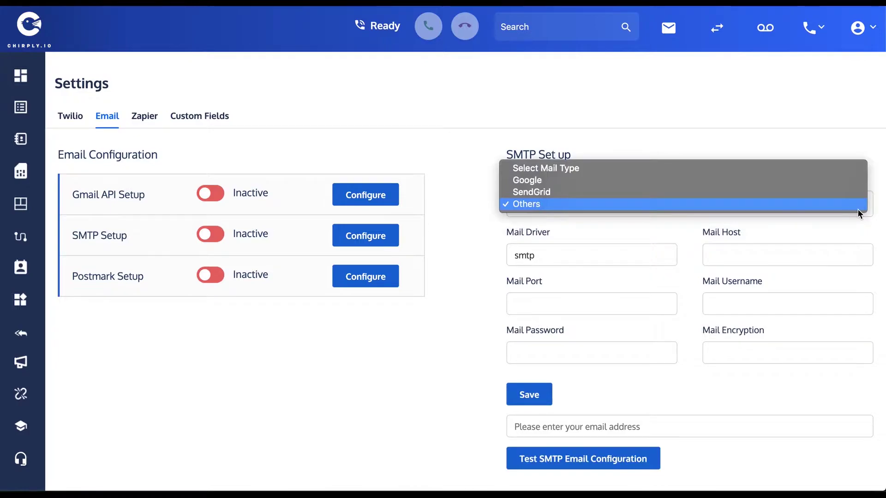
left_click(467, 213)
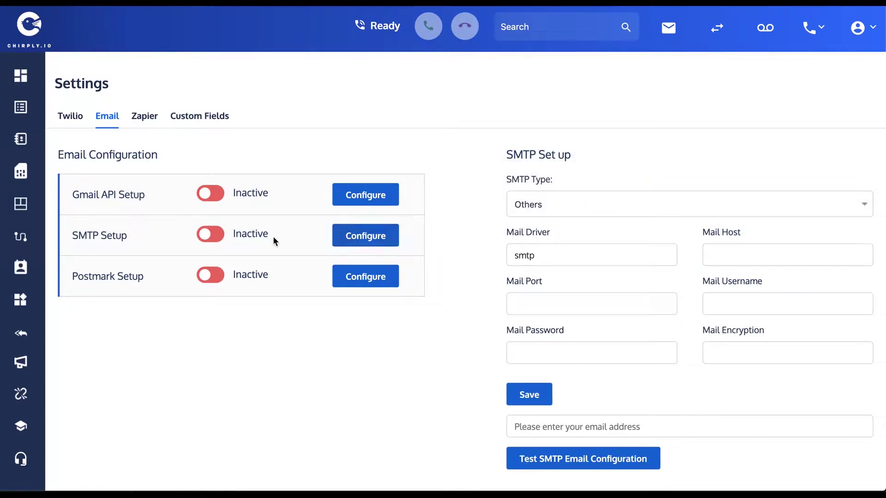
Switch SMTP Setup on and confirm, then switch it off again and confirm
left_click(209, 239)
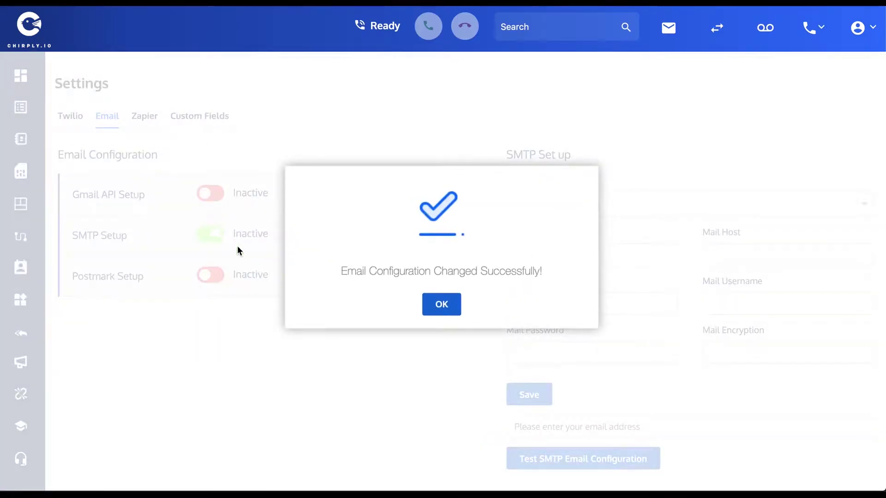
left_click(446, 309)
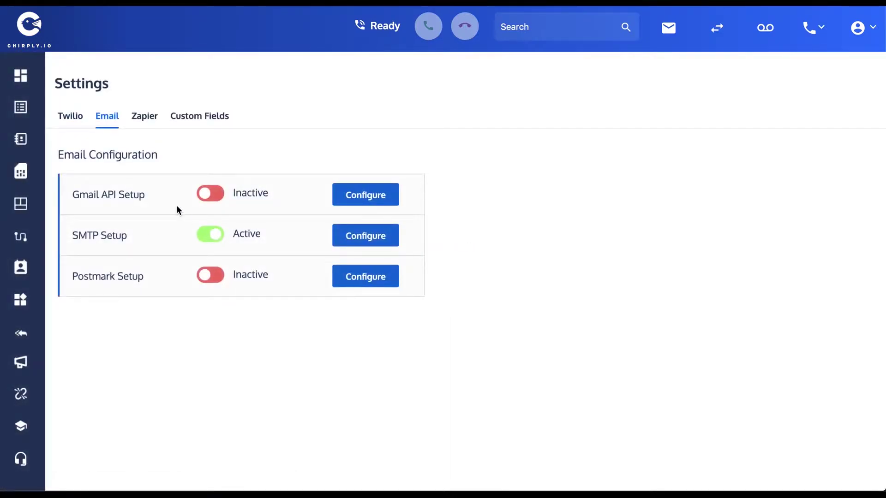
left_click(211, 227)
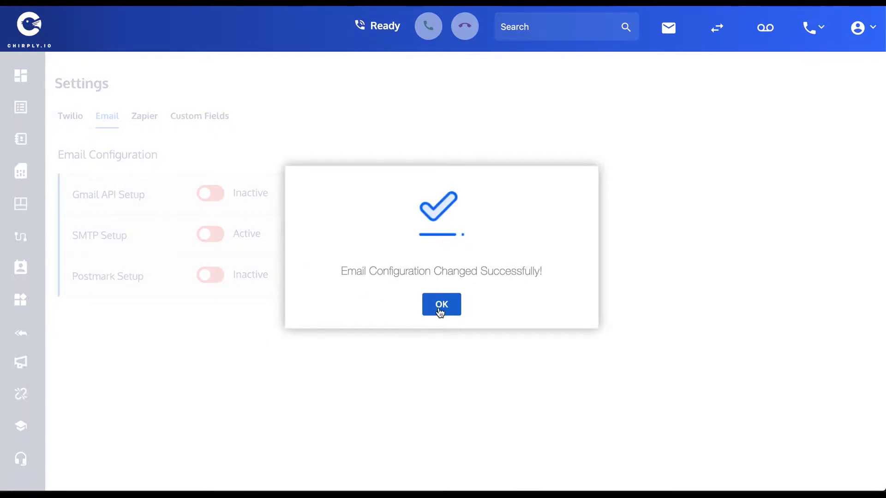
left_click(440, 310)
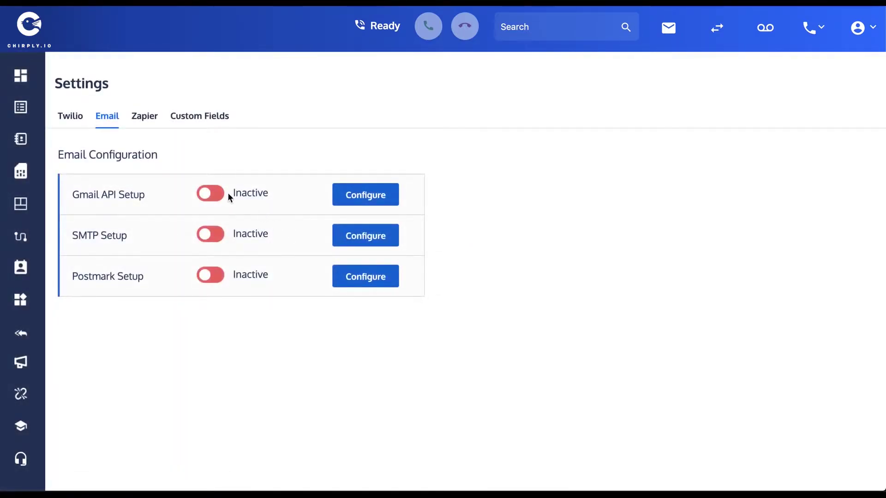
Request Google API access again and allow Chirply.io to manage the Gmail account
left_click(374, 194)
left_click(534, 187)
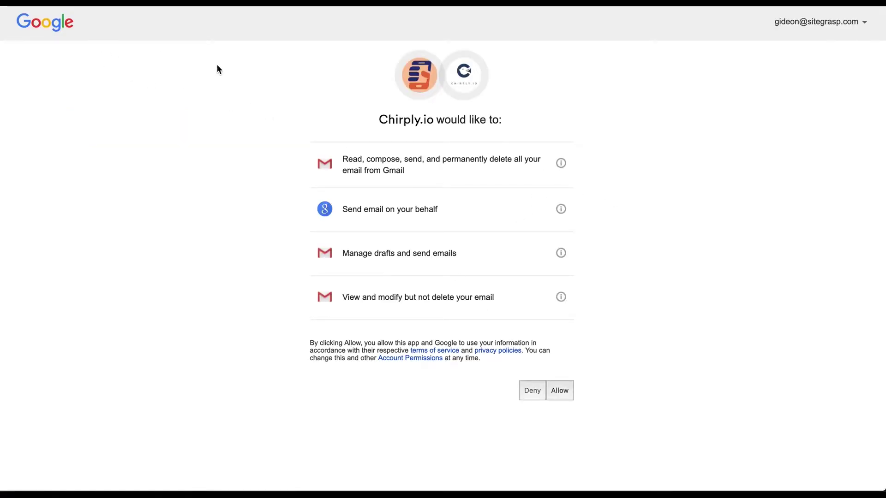
left_click(565, 394)
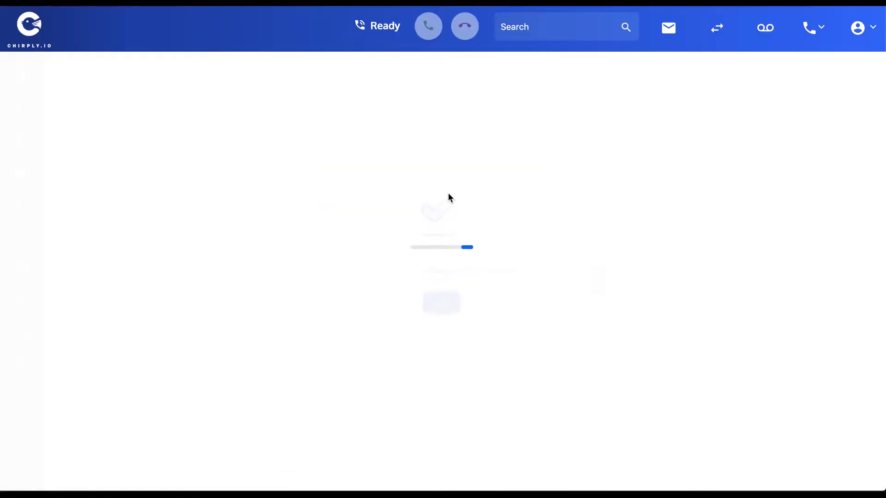
Dismiss the success message and switch Gmail API Setup to Active
left_click(447, 306)
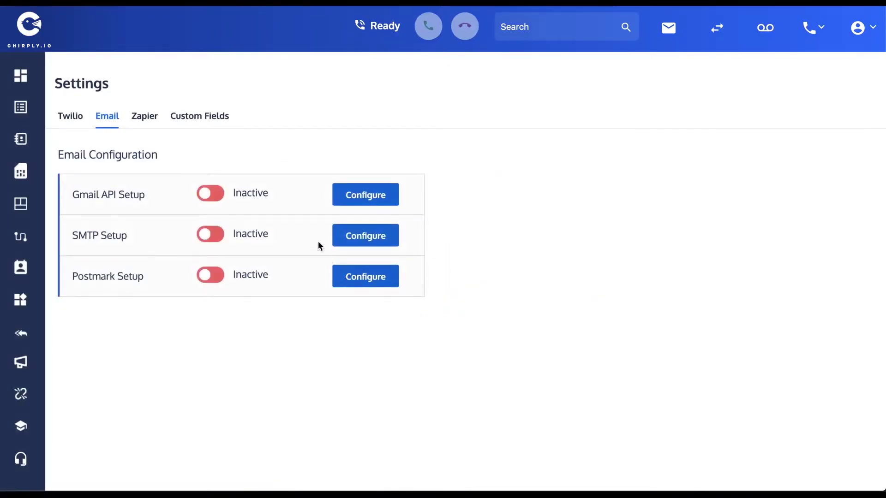
left_click(210, 193)
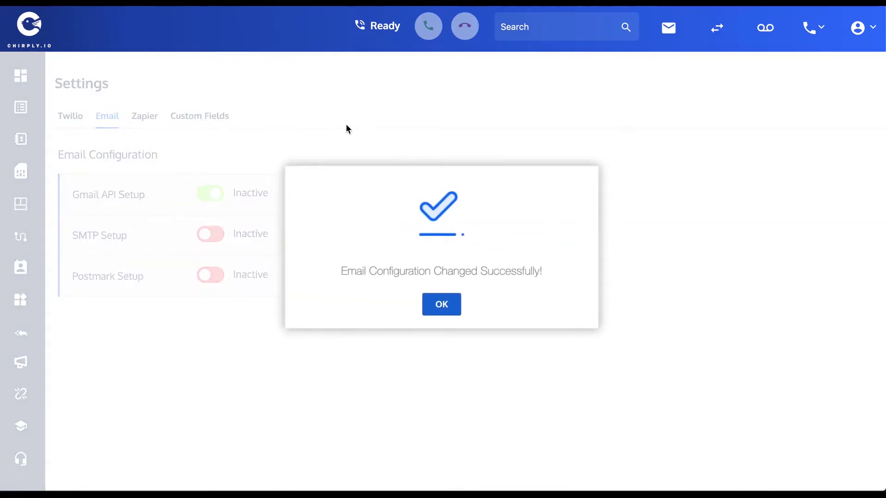
left_click(436, 304)
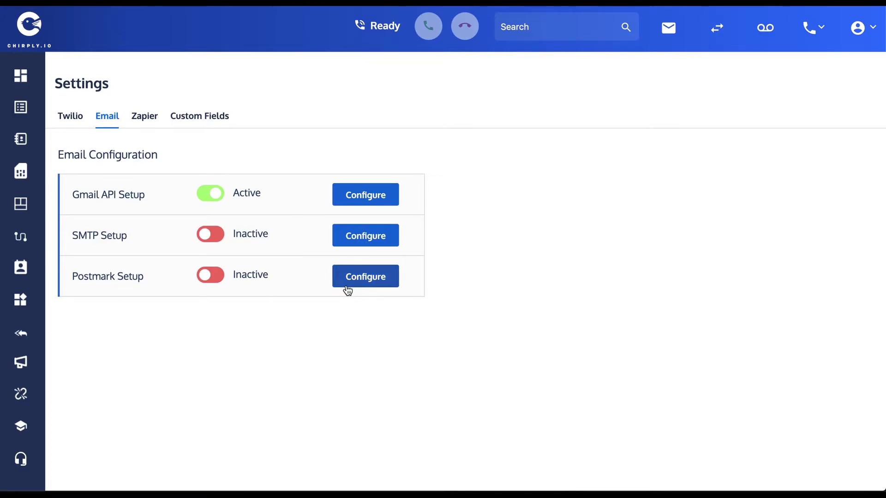
Expand Postmark Setup to show empty Account API Token and Server Token fields
left_click(374, 285)
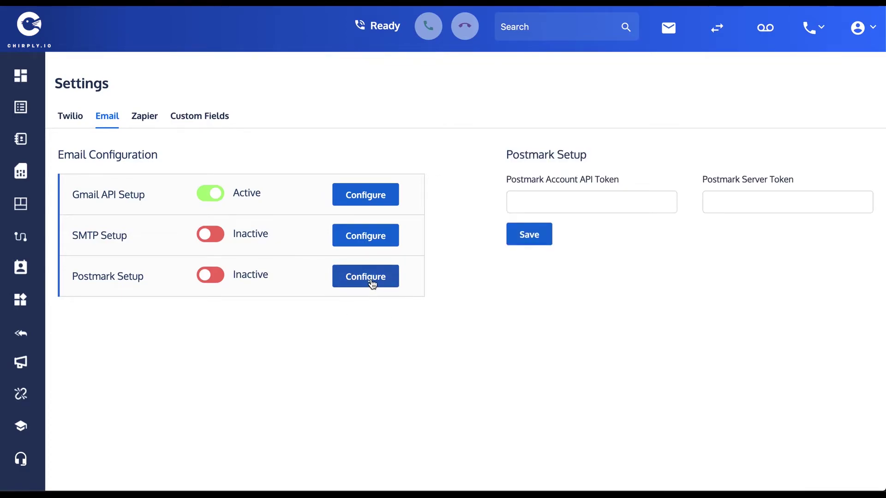